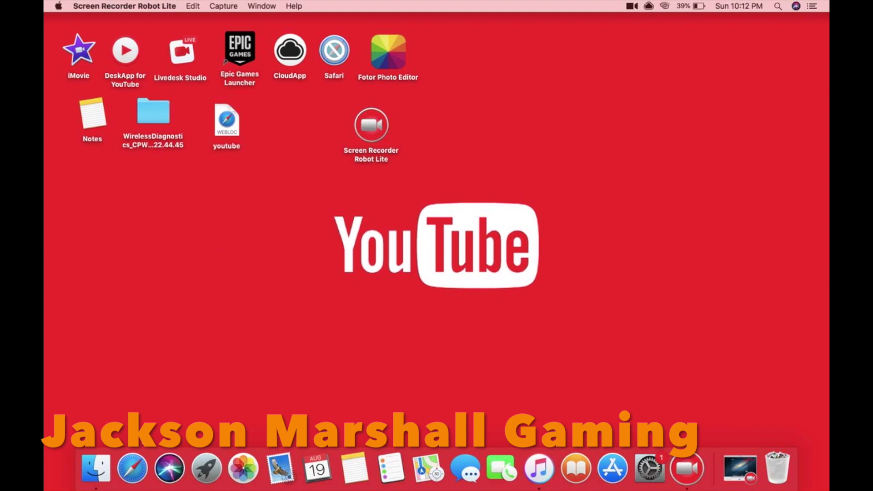
Launch Safari and go to canon.com, which redirects to Canon Global
{"action": "left_click", "coordinate": [134, 468]}
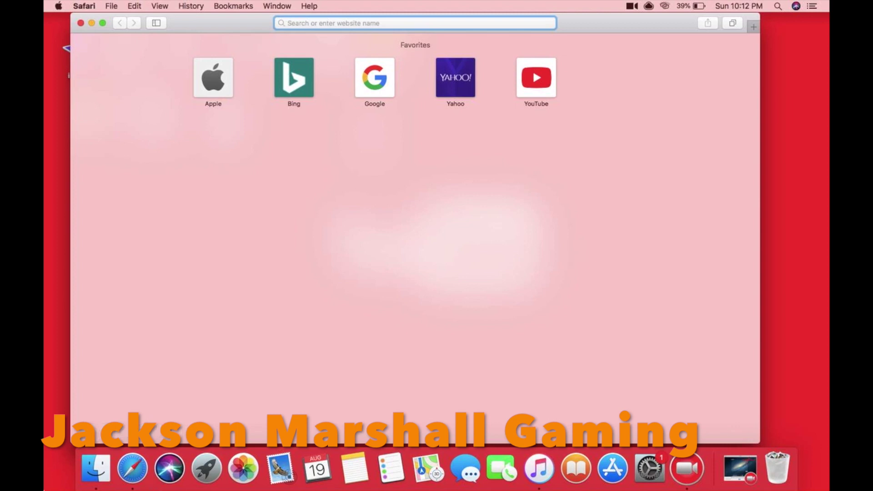
{"action": "type", "text": "canon"}
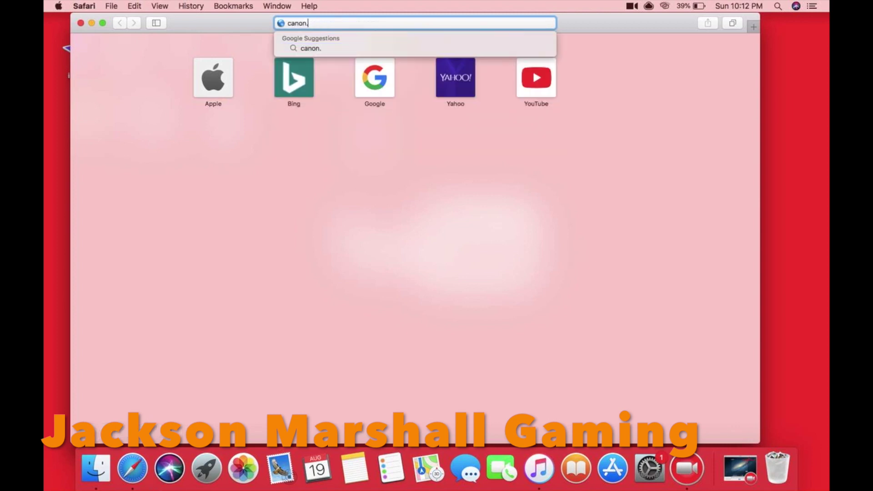
{"action": "type", "text": ".com"}
{"action": "key", "text": "Return"}
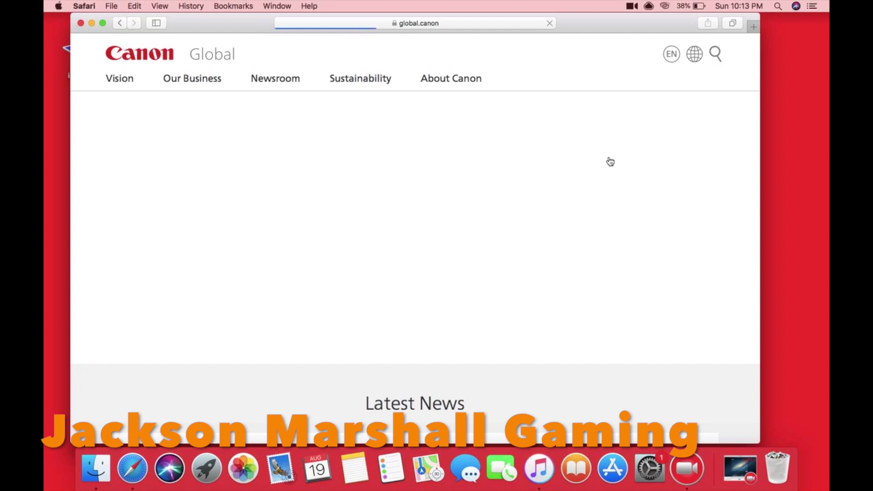
Refocus the Safari window on the loaded Canon Global page and show the favourite sites
{"action": "left_click", "coordinate": [794, 219]}
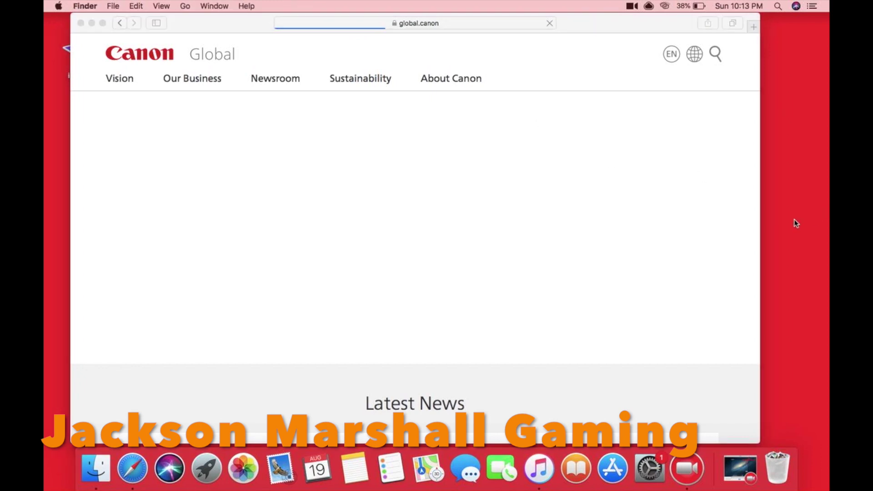
{"action": "left_click", "coordinate": [705, 167]}
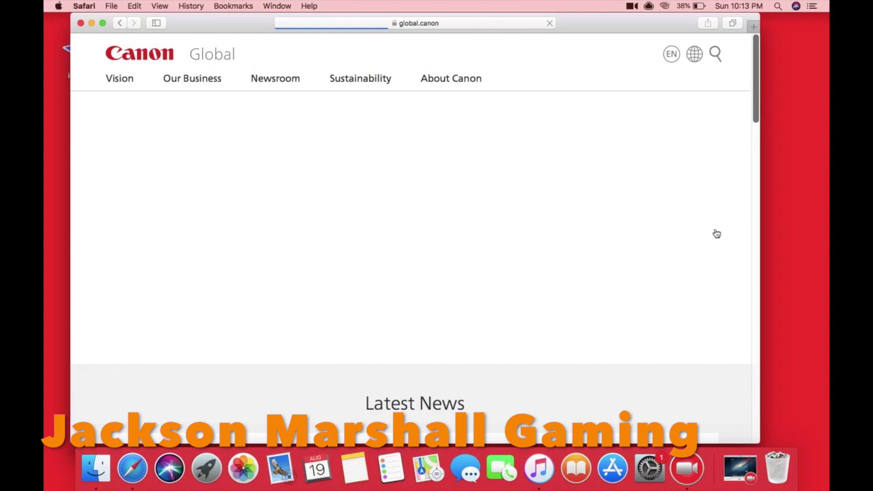
{"action": "scroll", "coordinate": [726, 185], "scroll_direction": "down", "scroll_amount": 3}
{"action": "scroll", "coordinate": [733, 129], "scroll_direction": "down", "scroll_amount": 5}
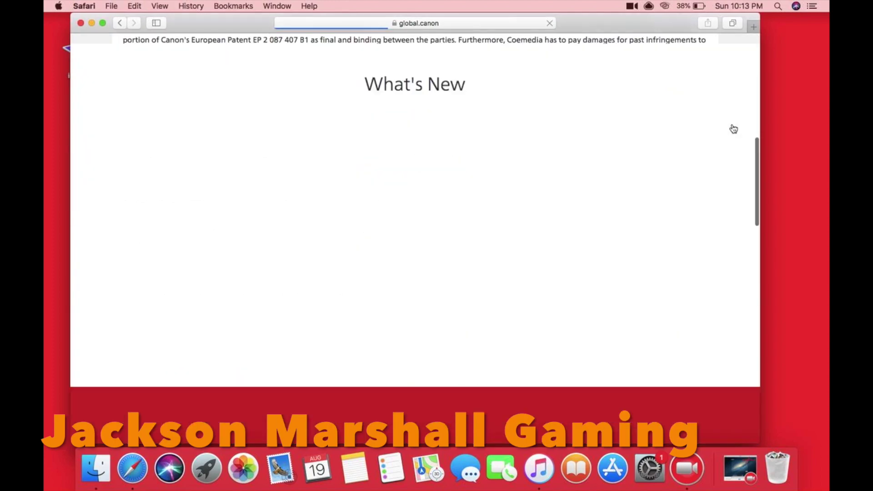
{"action": "scroll", "coordinate": [734, 129], "scroll_direction": "up", "scroll_amount": 8}
{"action": "scroll", "coordinate": [734, 129], "scroll_direction": "down", "scroll_amount": 6}
{"action": "scroll", "coordinate": [734, 129], "scroll_direction": "down", "scroll_amount": 5}
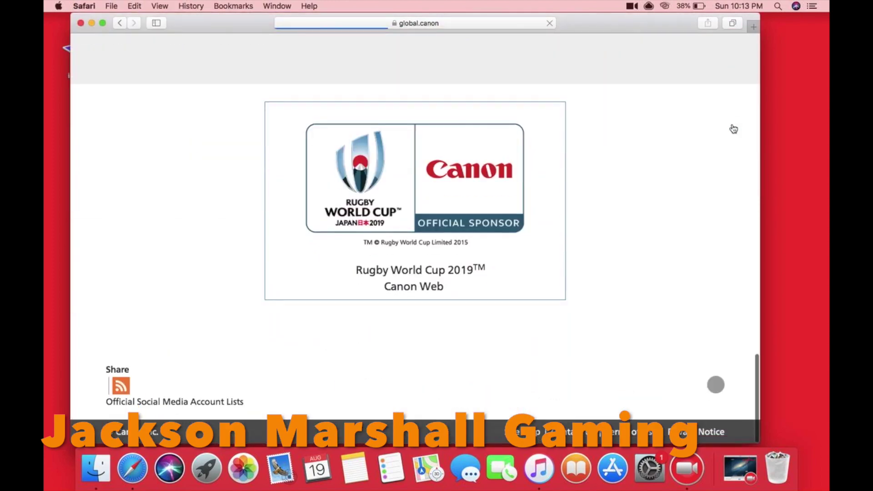
{"action": "scroll", "coordinate": [734, 129], "scroll_direction": "down", "scroll_amount": 5}
{"action": "scroll", "coordinate": [734, 129], "scroll_direction": "down", "scroll_amount": 2}
{"action": "scroll", "coordinate": [735, 129], "scroll_direction": "up", "scroll_amount": 10}
{"action": "scroll", "coordinate": [734, 129], "scroll_direction": "up", "scroll_amount": 2}
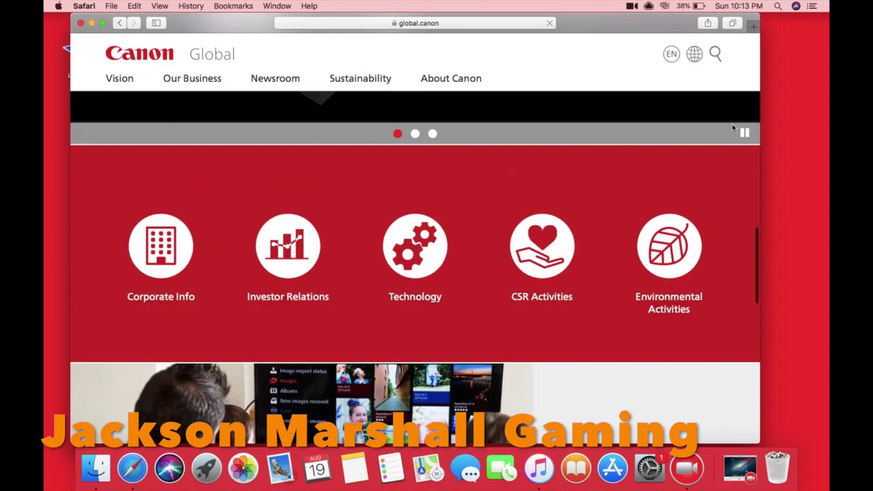
{"action": "scroll", "coordinate": [734, 129], "scroll_direction": "down", "scroll_amount": 5}
{"action": "scroll", "coordinate": [734, 129], "scroll_direction": "down", "scroll_amount": 2}
{"action": "scroll", "coordinate": [734, 128], "scroll_direction": "up", "scroll_amount": 5}
{"action": "scroll", "coordinate": [733, 128], "scroll_direction": "up", "scroll_amount": 4}
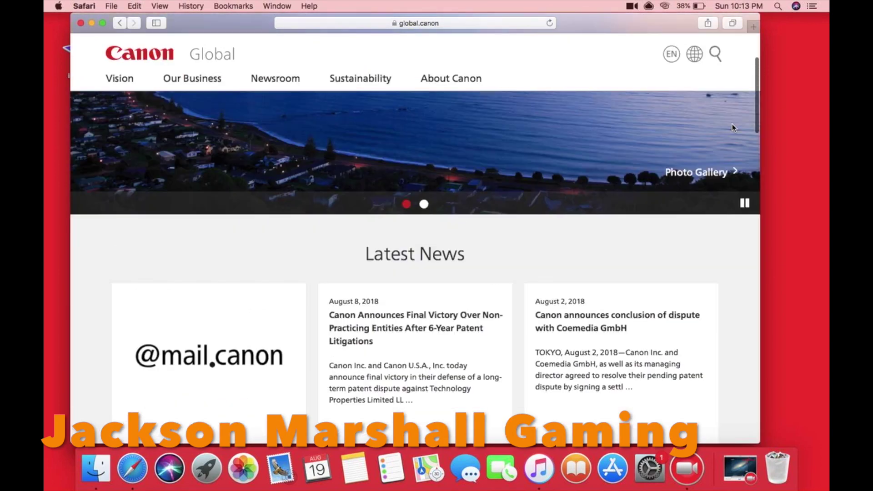
{"action": "scroll", "coordinate": [735, 129], "scroll_direction": "up", "scroll_amount": 4}
{"action": "left_click", "coordinate": [508, 23]}
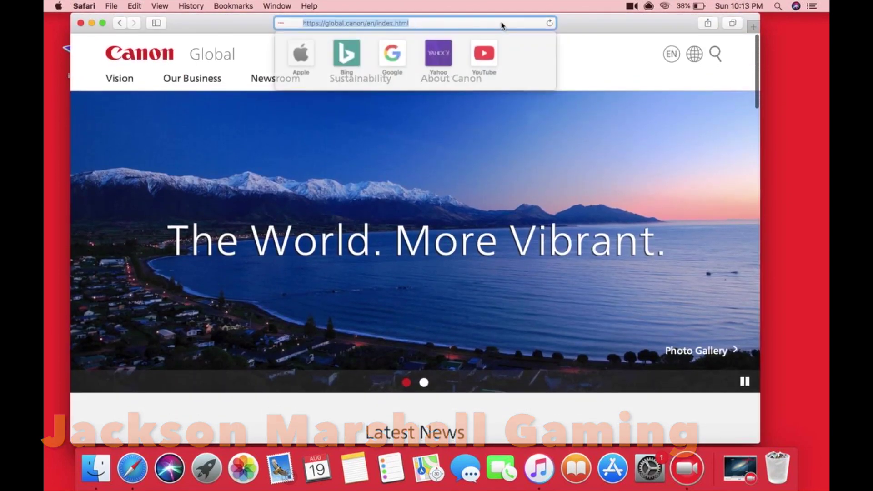
Search Google for 'canon' and follow the Canon.com ad to shop.usa.canon.com
{"action": "left_click", "coordinate": [391, 62]}
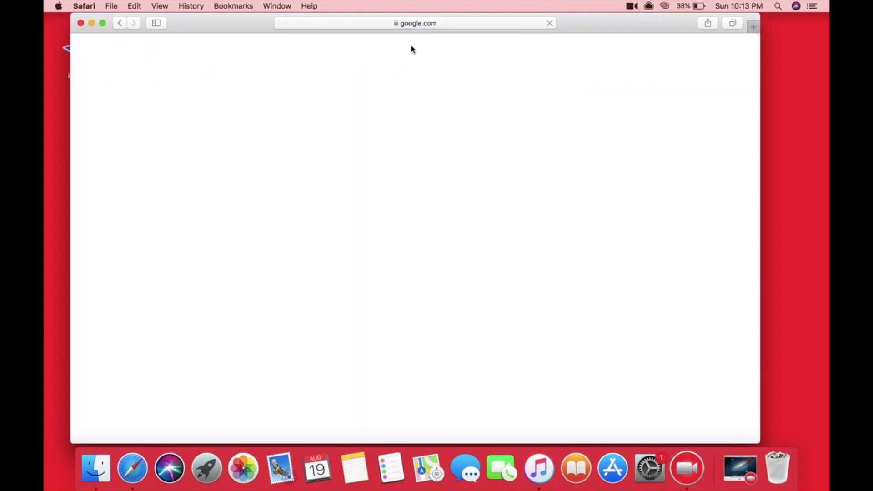
{"action": "type", "text": "canon"}
{"action": "key", "text": "Return"}
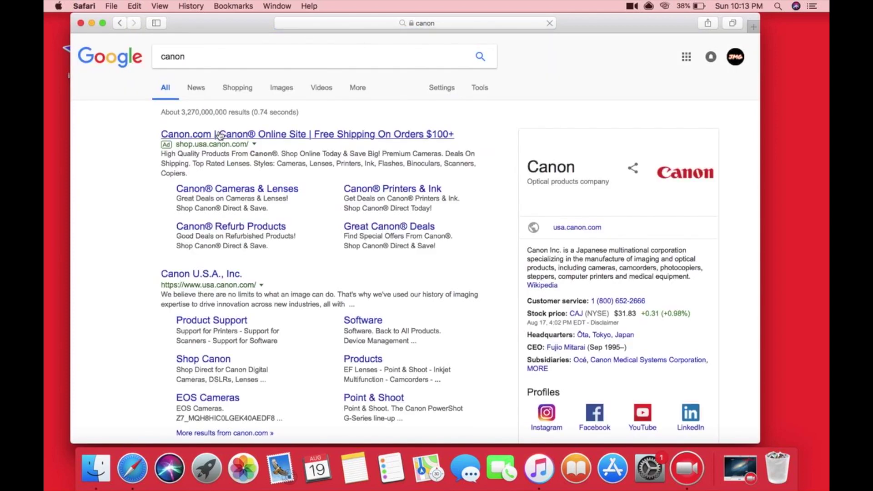
{"action": "left_click", "coordinate": [219, 135]}
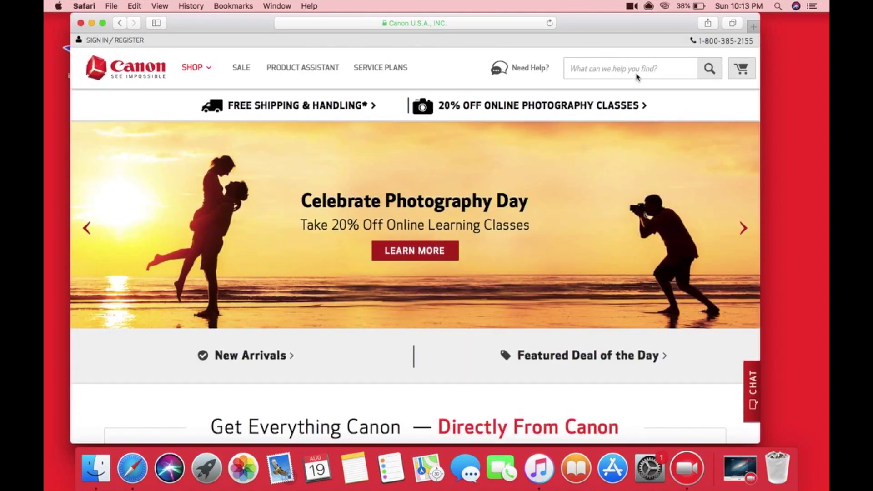
Search the Canon store for 't6i' and select the EOS Rebel T6i Video Creator Kit
{"action": "left_click", "coordinate": [605, 70]}
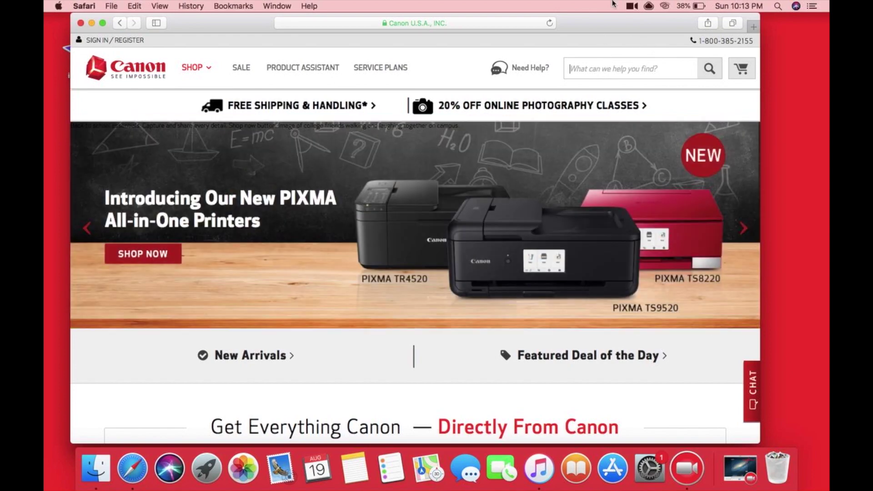
{"action": "type", "text": "f"}
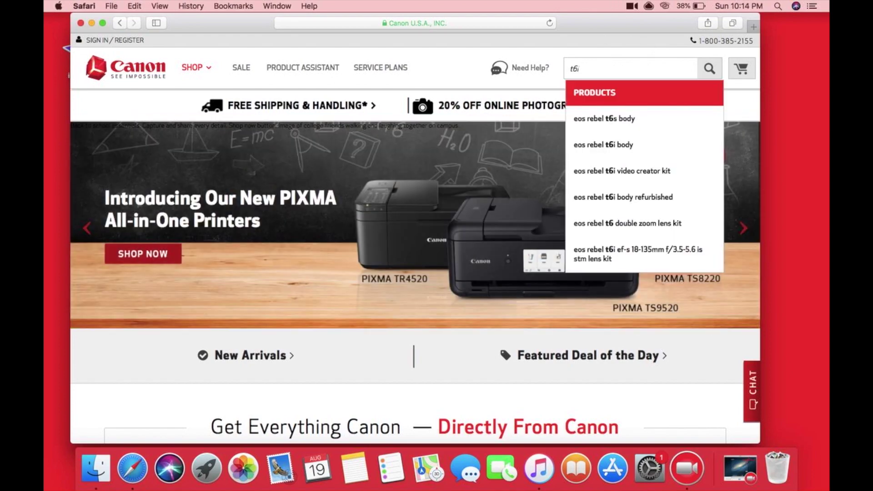
{"action": "key", "text": "Return"}
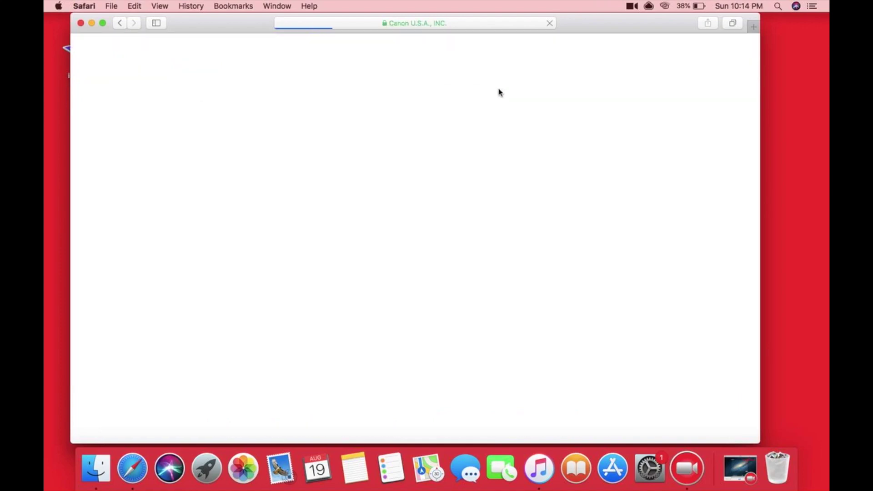
{"action": "scroll", "coordinate": [405, 310], "scroll_direction": "down", "scroll_amount": 5}
{"action": "scroll", "coordinate": [406, 311], "scroll_direction": "down", "scroll_amount": 5}
{"action": "scroll", "coordinate": [406, 310], "scroll_direction": "down", "scroll_amount": 5}
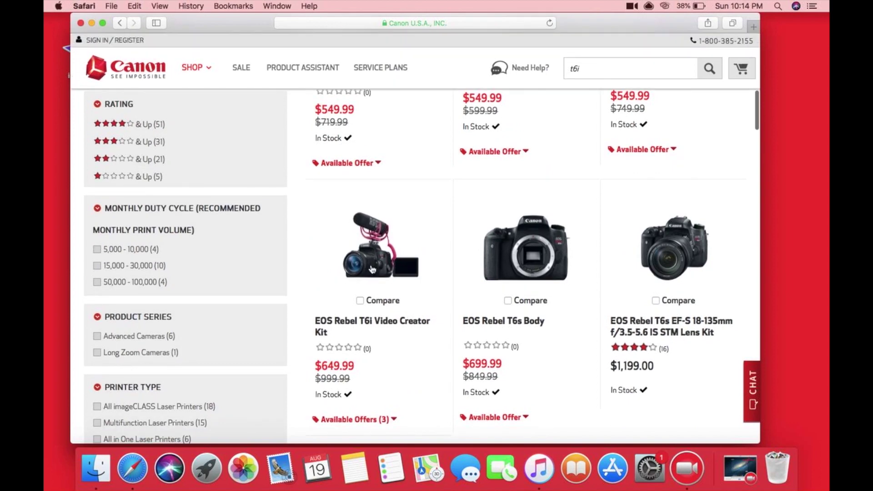
{"action": "left_click", "coordinate": [372, 269]}
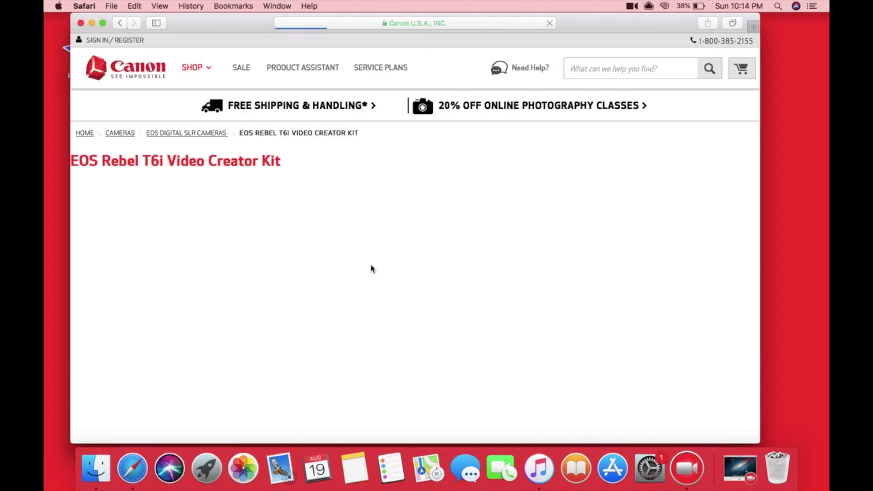
{"action": "scroll", "coordinate": [325, 317], "scroll_direction": "down", "scroll_amount": 3}
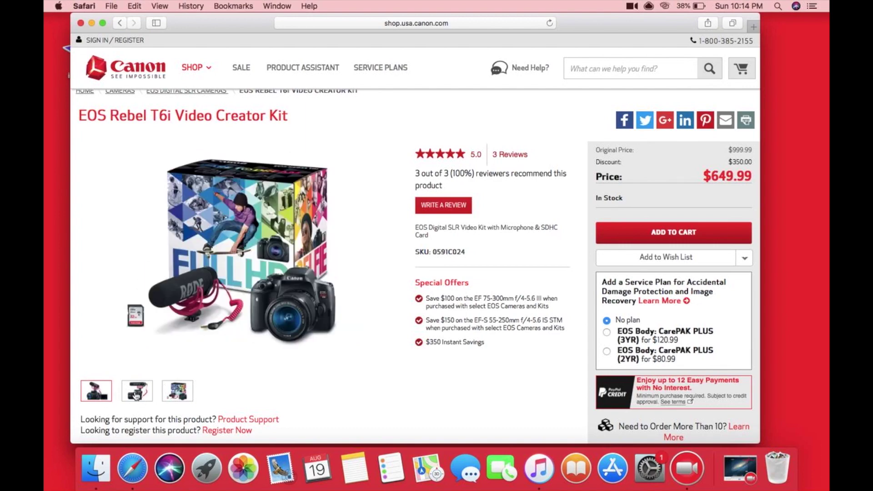
{"action": "scroll", "coordinate": [278, 334], "scroll_direction": "down", "scroll_amount": 5}
{"action": "scroll", "coordinate": [278, 335], "scroll_direction": "down", "scroll_amount": 3}
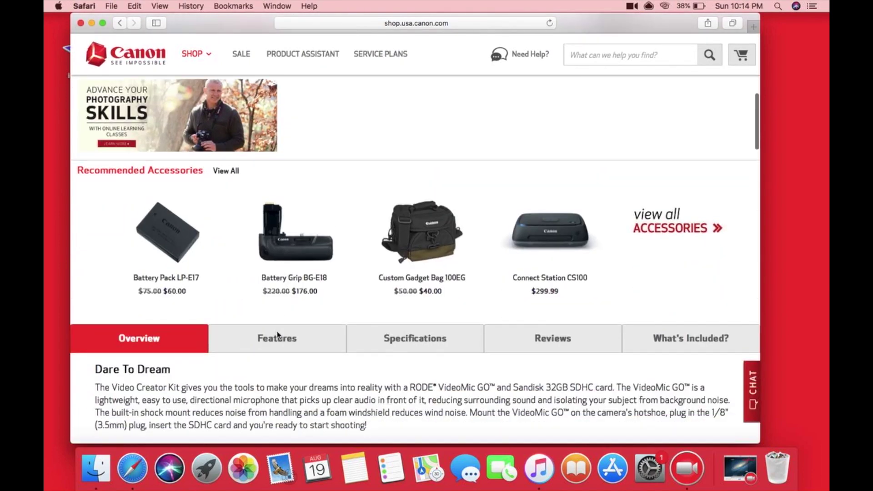
{"action": "scroll", "coordinate": [276, 335], "scroll_direction": "up", "scroll_amount": 15}
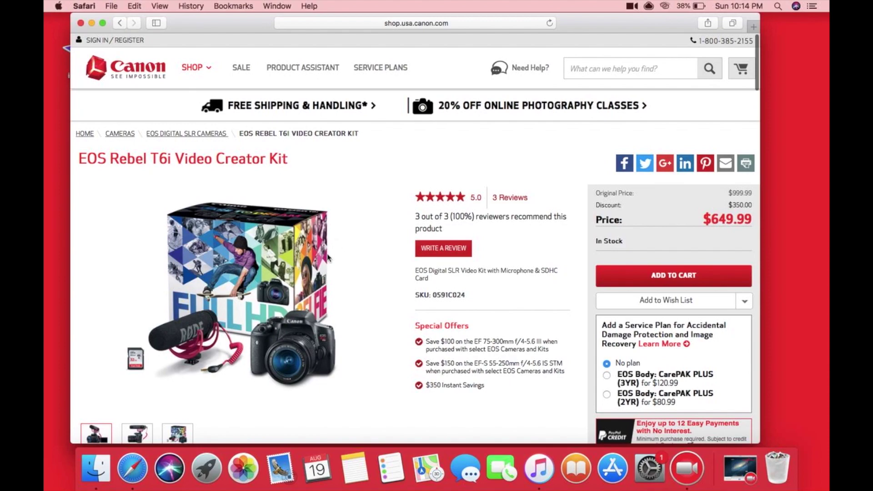
{"action": "scroll", "coordinate": [296, 293], "scroll_direction": "down", "scroll_amount": 5}
{"action": "scroll", "coordinate": [296, 293], "scroll_direction": "down", "scroll_amount": 15}
{"action": "scroll", "coordinate": [296, 292], "scroll_direction": "down", "scroll_amount": 5}
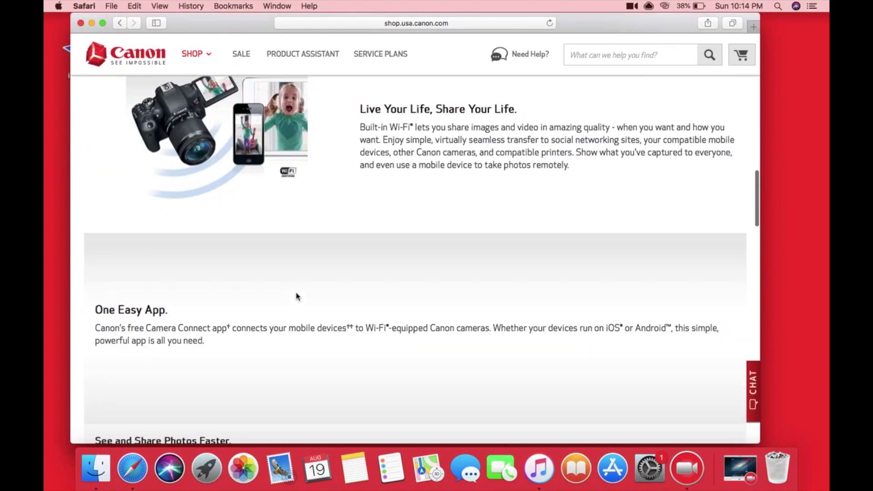
{"action": "scroll", "coordinate": [296, 297], "scroll_direction": "down", "scroll_amount": 10}
{"action": "scroll", "coordinate": [296, 296], "scroll_direction": "up", "scroll_amount": 10}
{"action": "scroll", "coordinate": [296, 297], "scroll_direction": "up", "scroll_amount": 15}
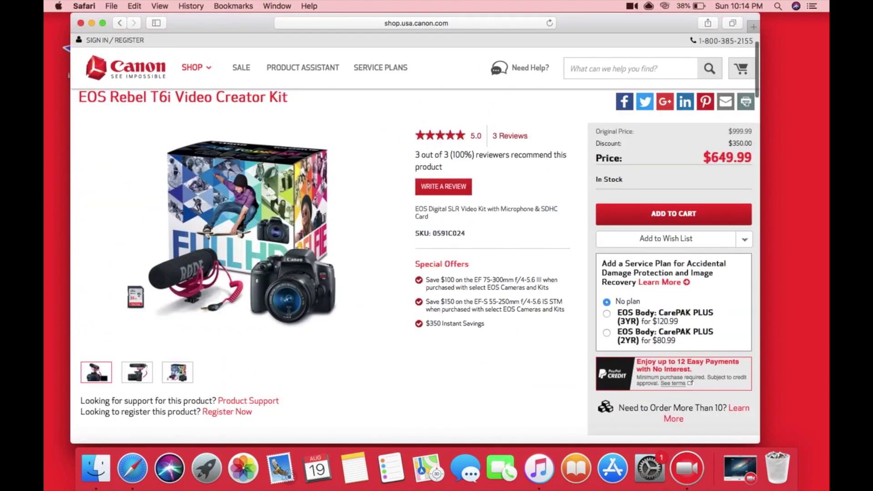
{"action": "scroll", "coordinate": [289, 311], "scroll_direction": "up", "scroll_amount": 3}
{"action": "scroll", "coordinate": [288, 311], "scroll_direction": "down", "scroll_amount": 2}
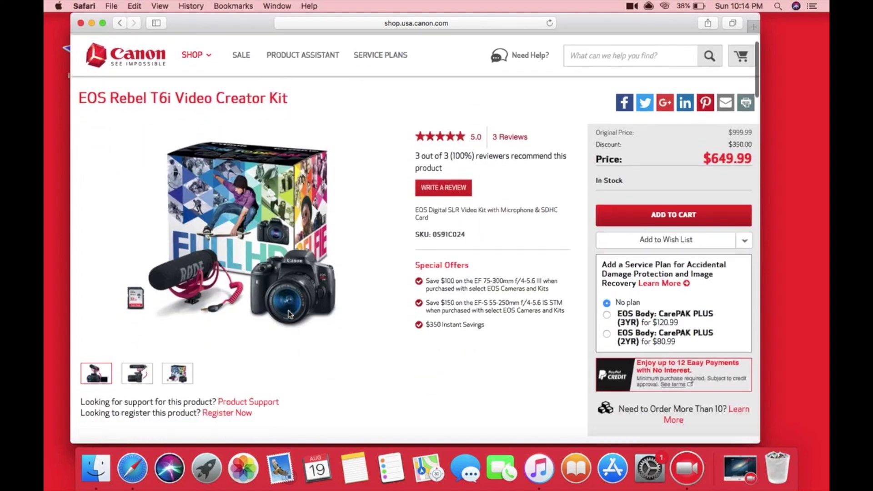
{"action": "scroll", "coordinate": [288, 311], "scroll_direction": "up", "scroll_amount": 2}
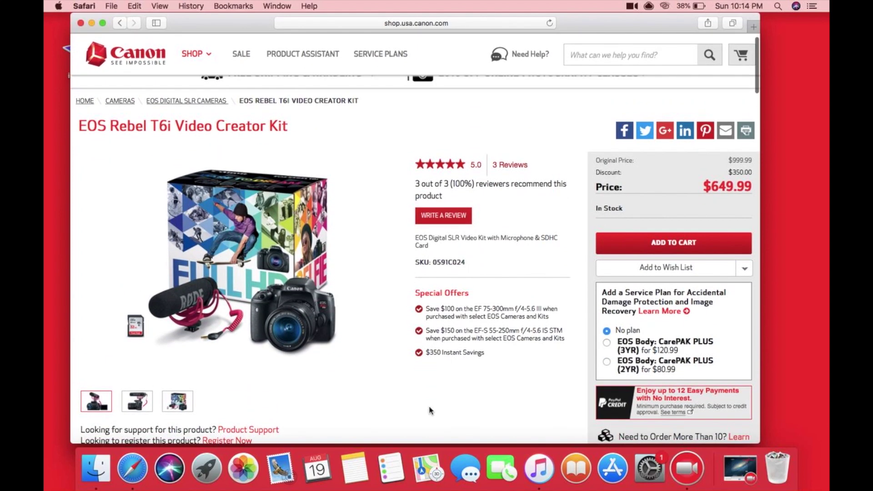